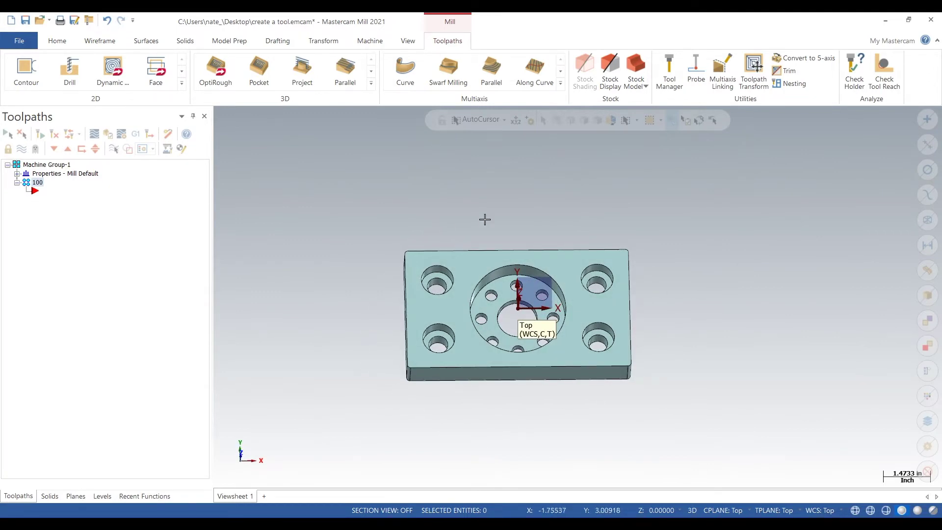
Step: Start a 2D contour and chain the outer edge of the part's top face
left_click(38, 61)
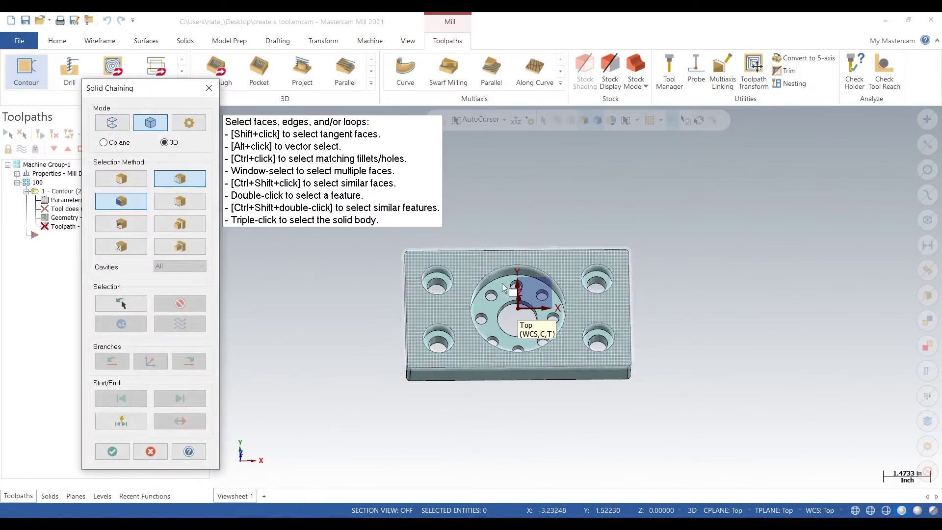
left_click(511, 252)
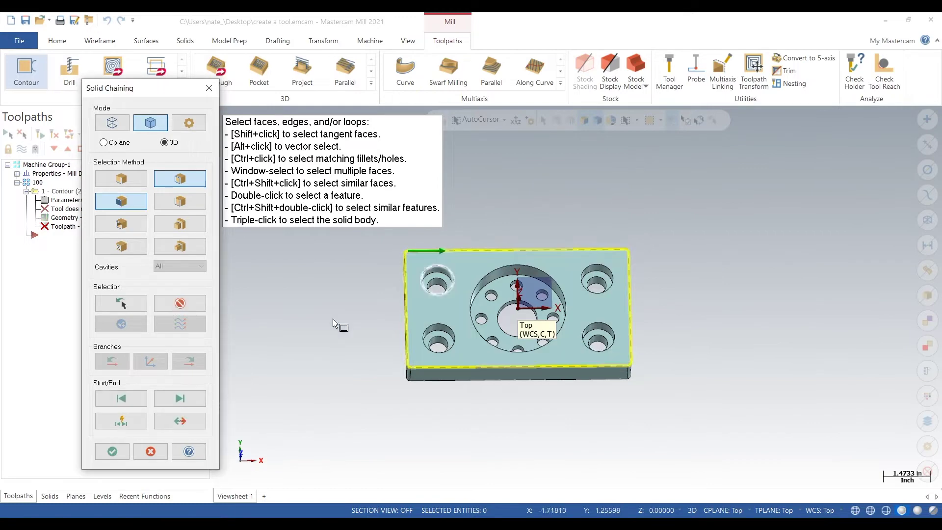
left_click(109, 455)
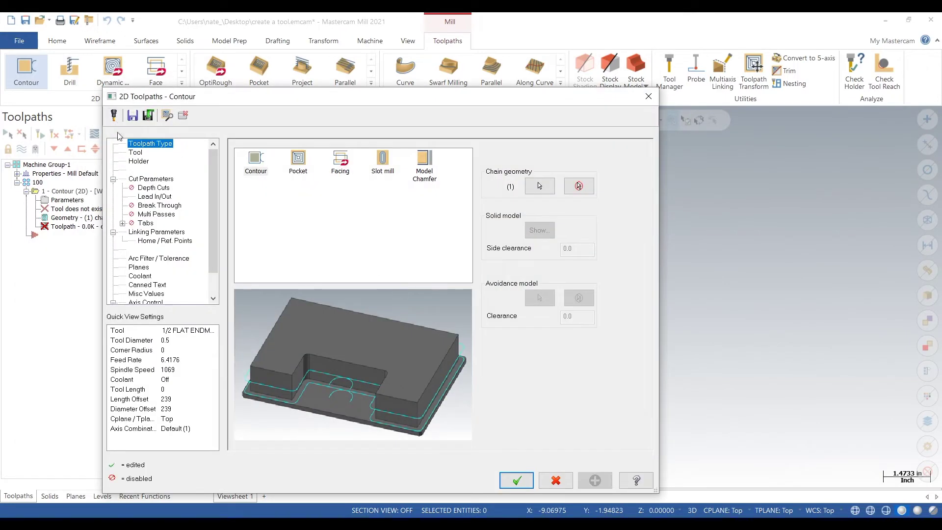
Step: Begin creating a new tool from the contour's empty tool list
left_click(134, 152)
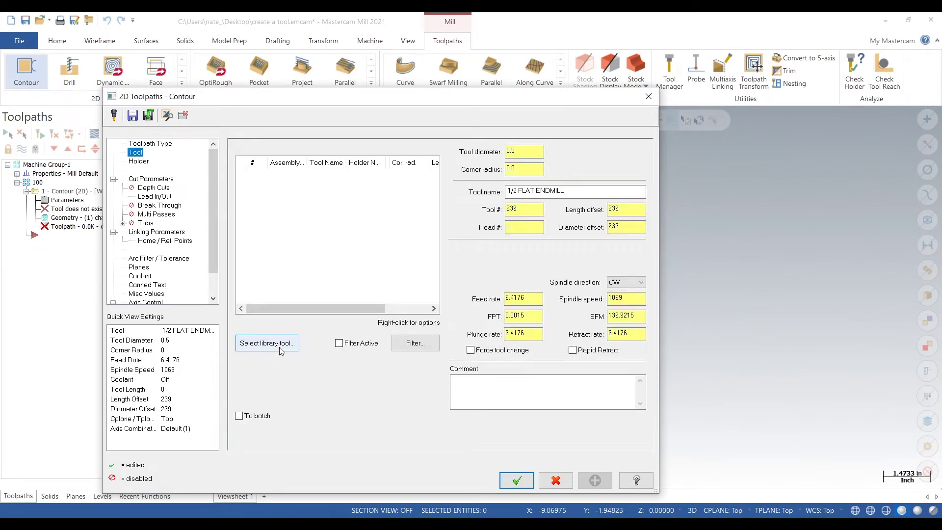
right_click(291, 225)
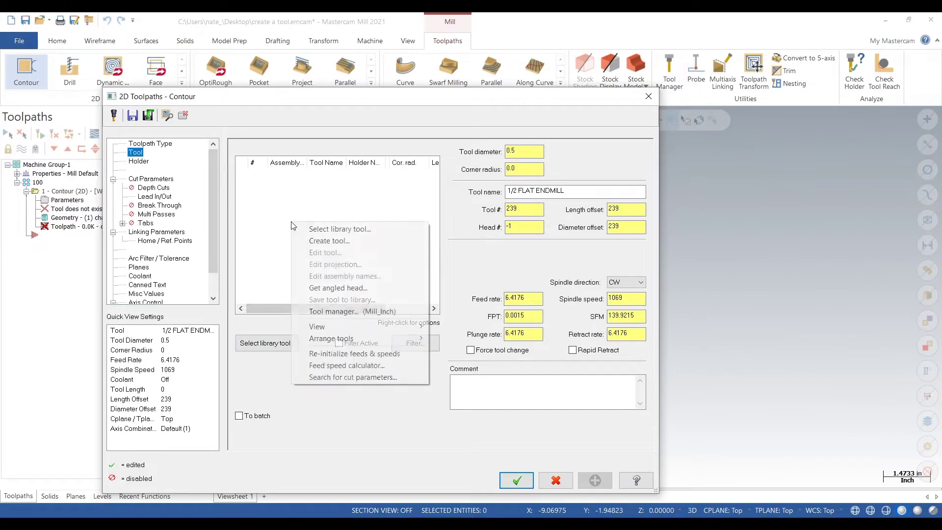
left_click(324, 241)
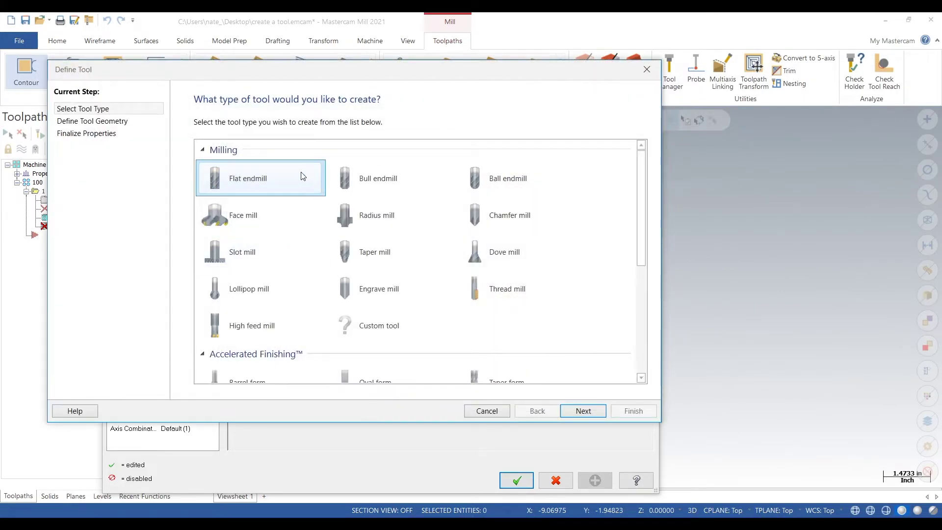
Step: Define a flat endmill with 1.25 cutting length, 1.25 shoulder length and 3 overall length
left_click(303, 176)
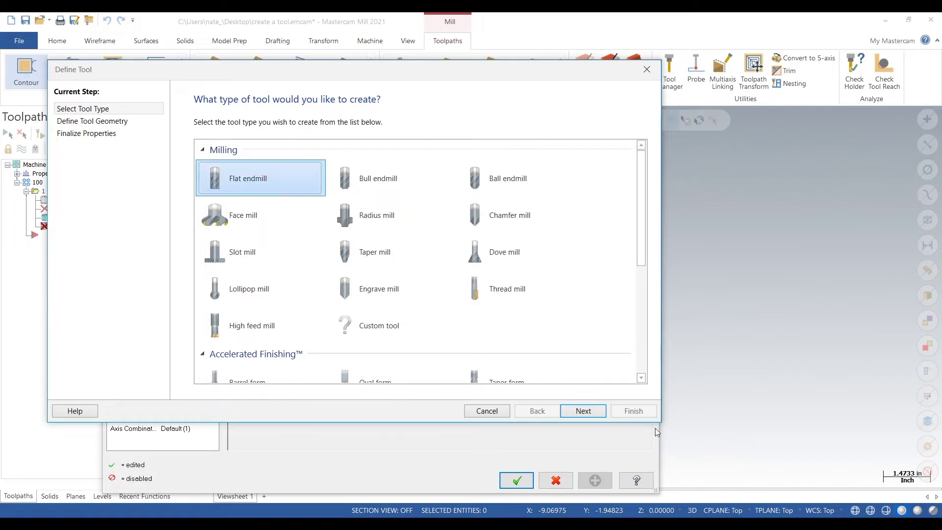
left_click(595, 412)
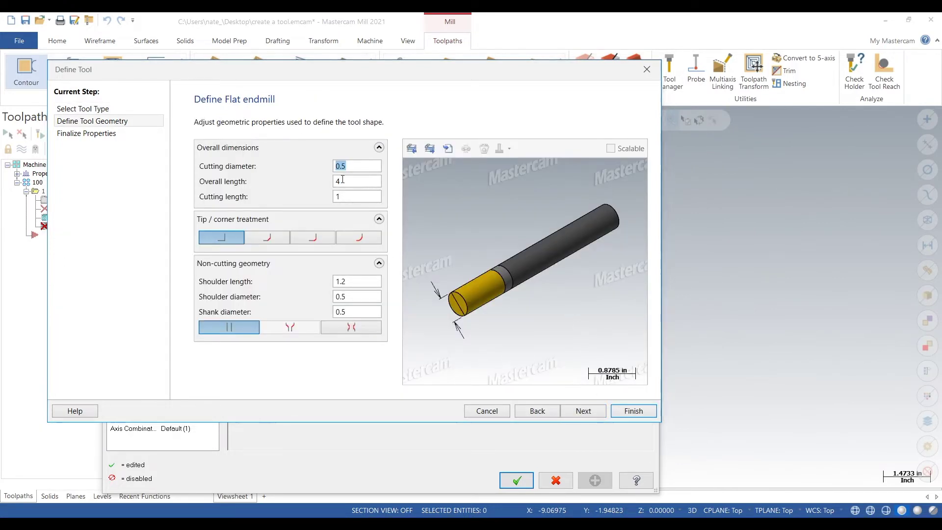
left_click(351, 196)
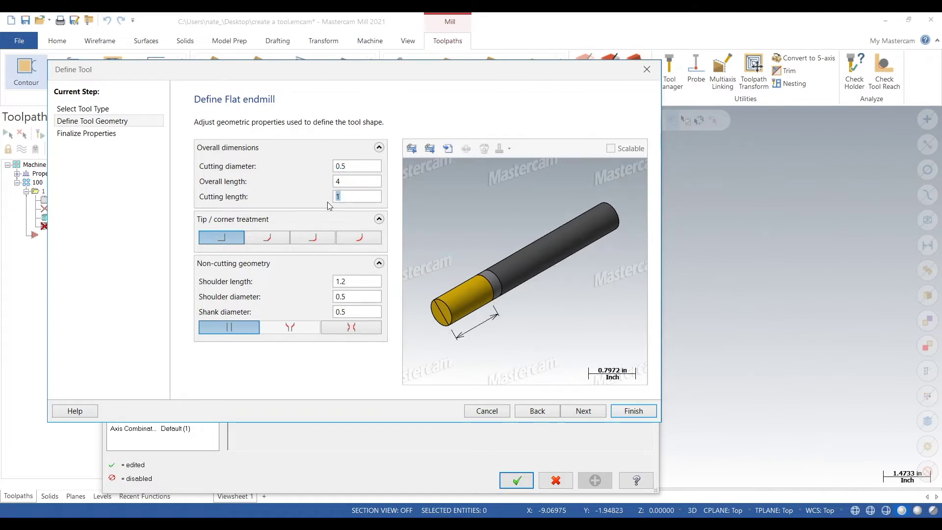
type("1.25")
left_click(368, 284)
type("1.25")
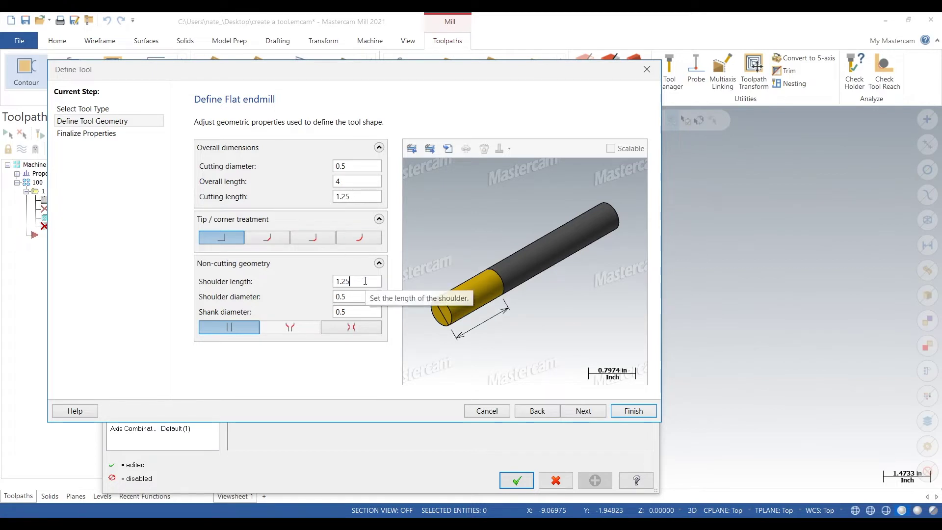
left_click(365, 294)
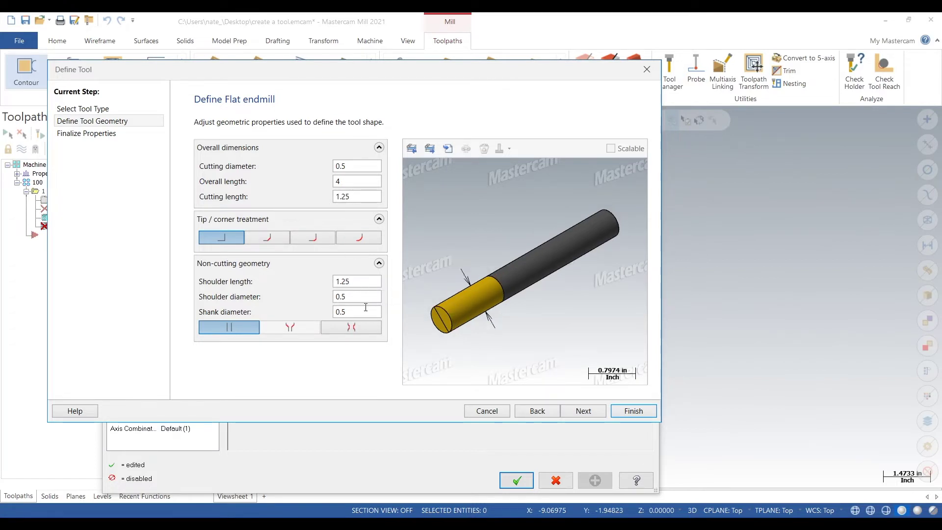
left_click(366, 307)
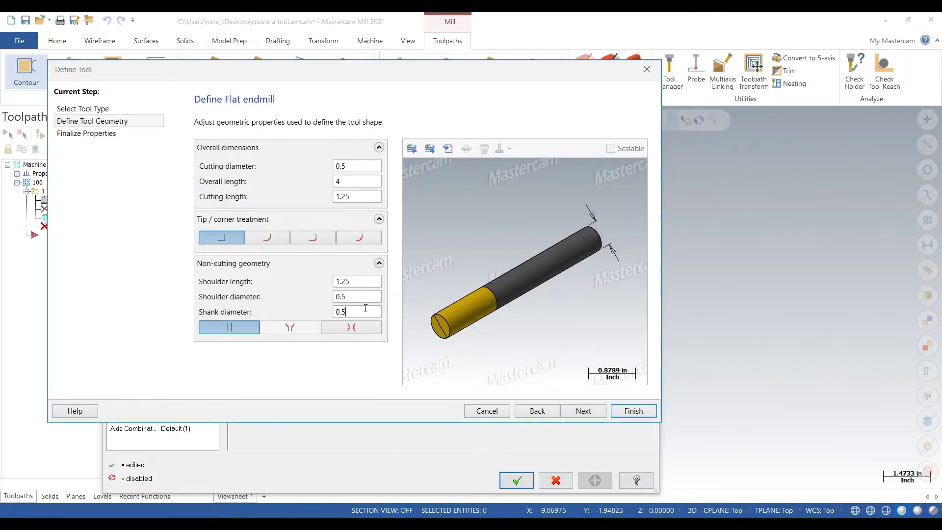
left_click(368, 182)
type("3")
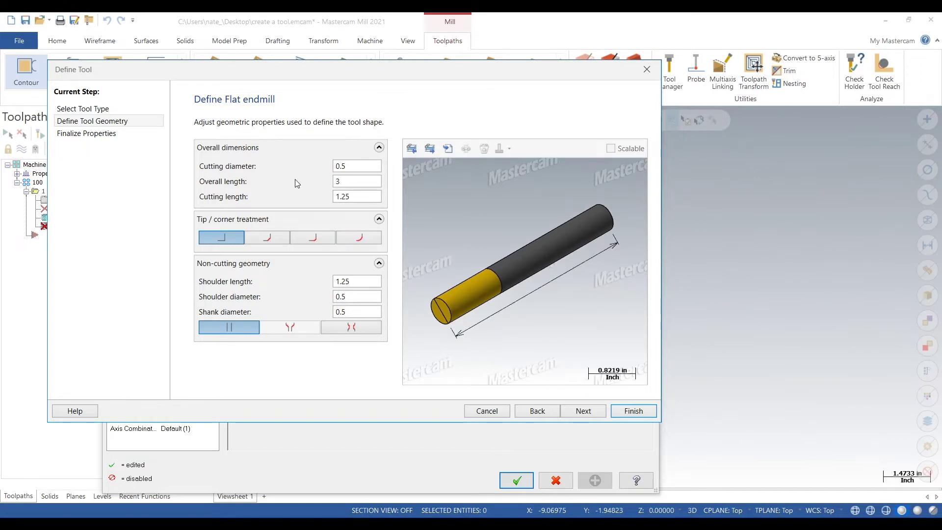
left_click(376, 197)
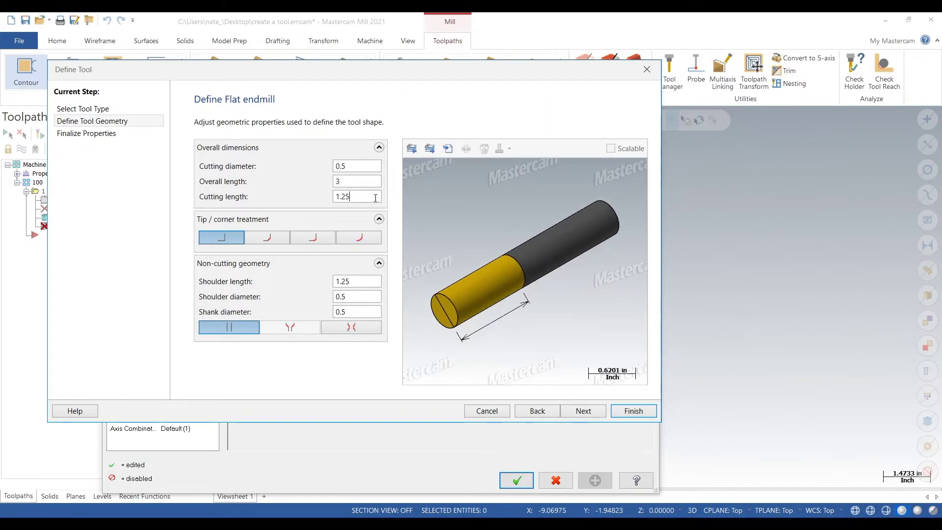
Step: Move on to the tool's final properties and switch to the speeds-and-feeds website
left_click(583, 412)
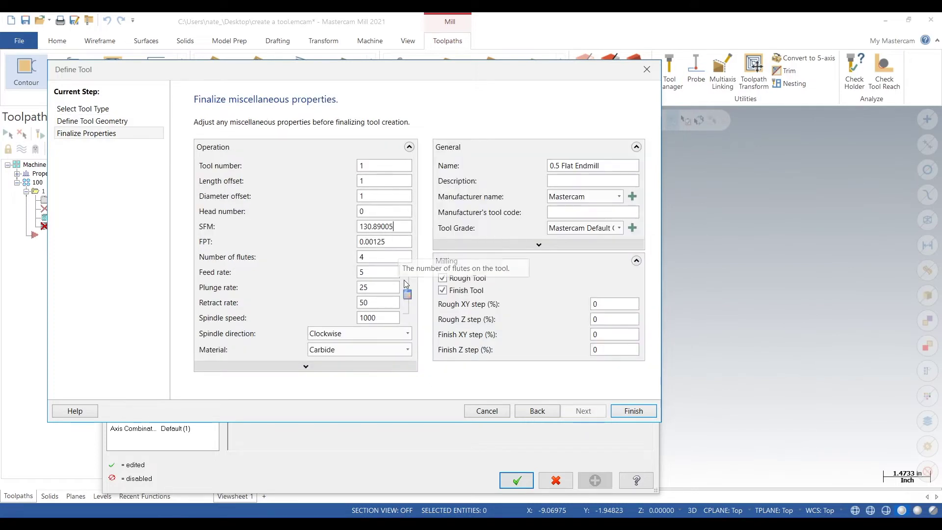
double_click(373, 257)
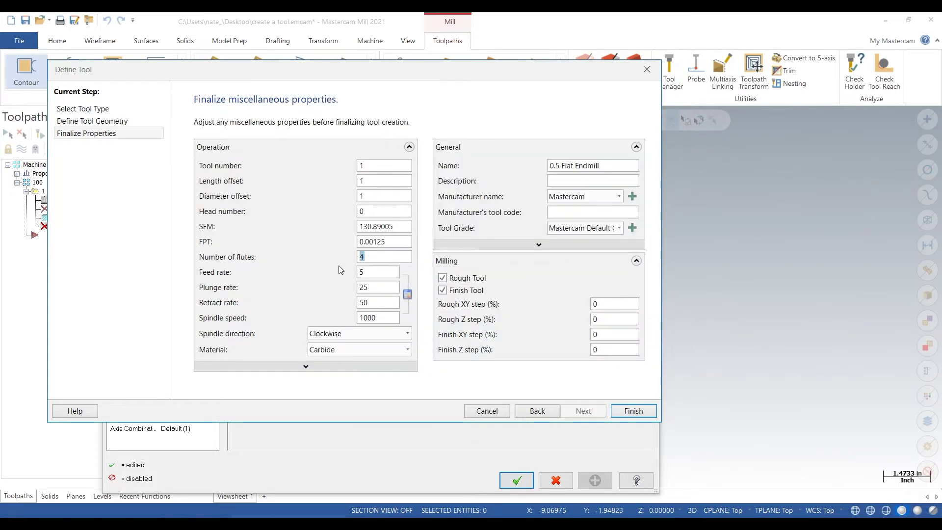
key("alt+Tab")
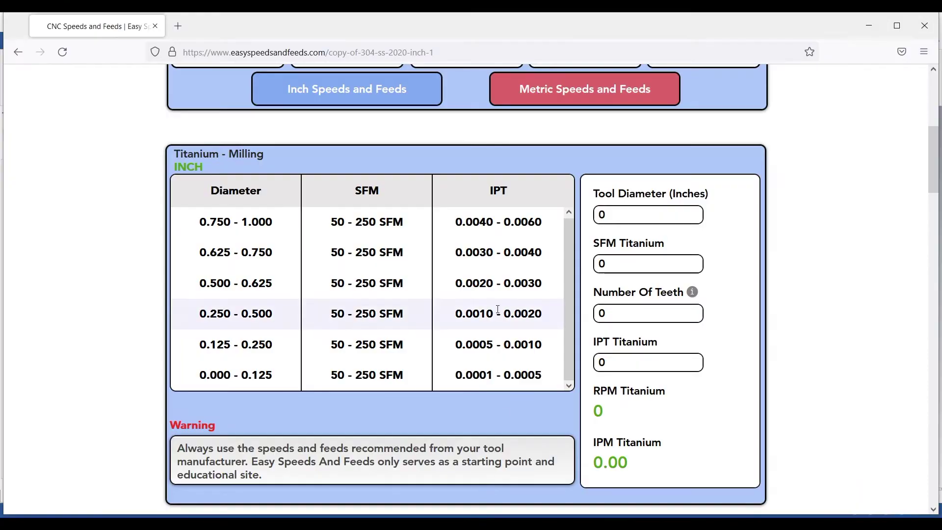
Step: Calculate titanium feeds for 0.5 in, 150 SFM, 7 teeth, 0.002 IPT: 1146 RPM, 16.04 IPM
scroll(813, 253, "up", 6)
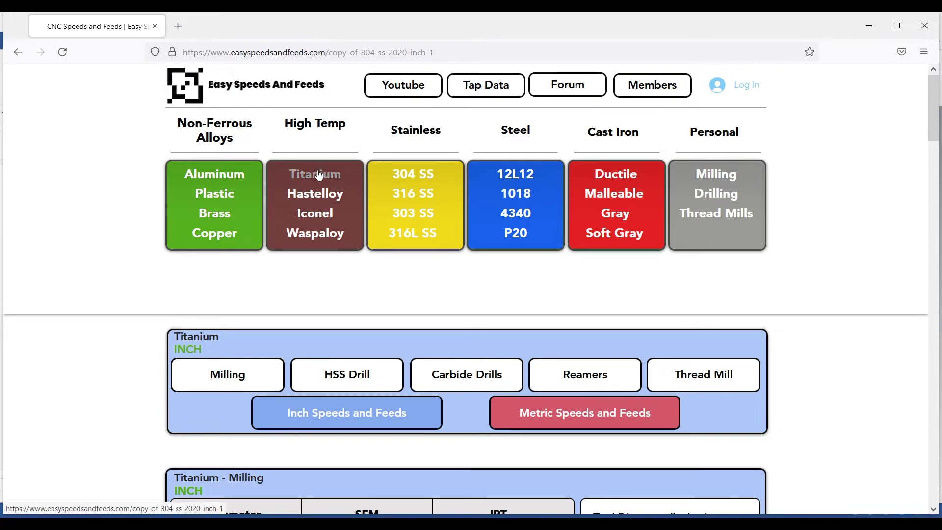
scroll(50, 172, "down", 6)
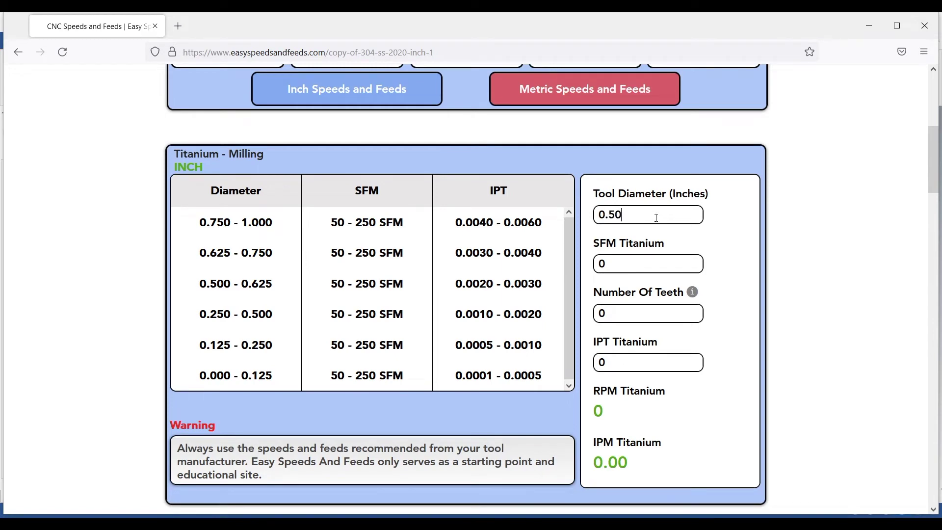
key("Tab")
type("150")
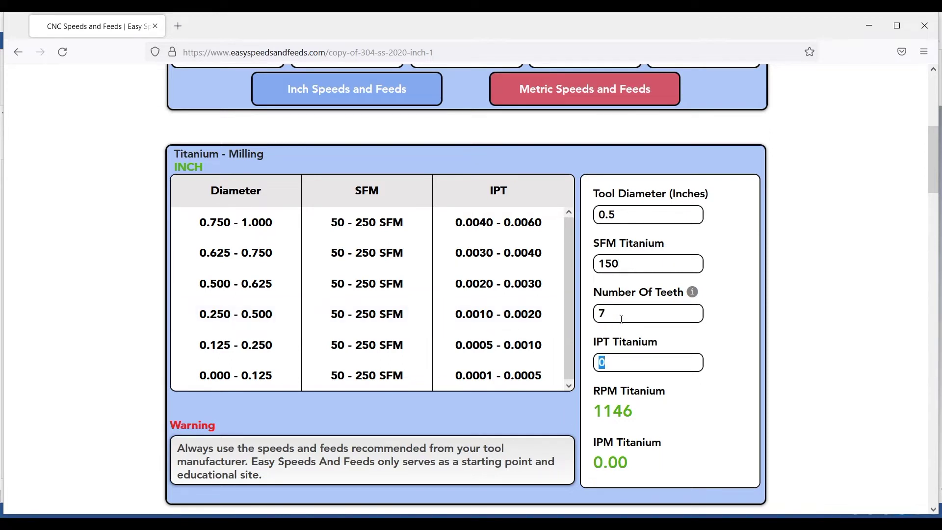
type("0.002")
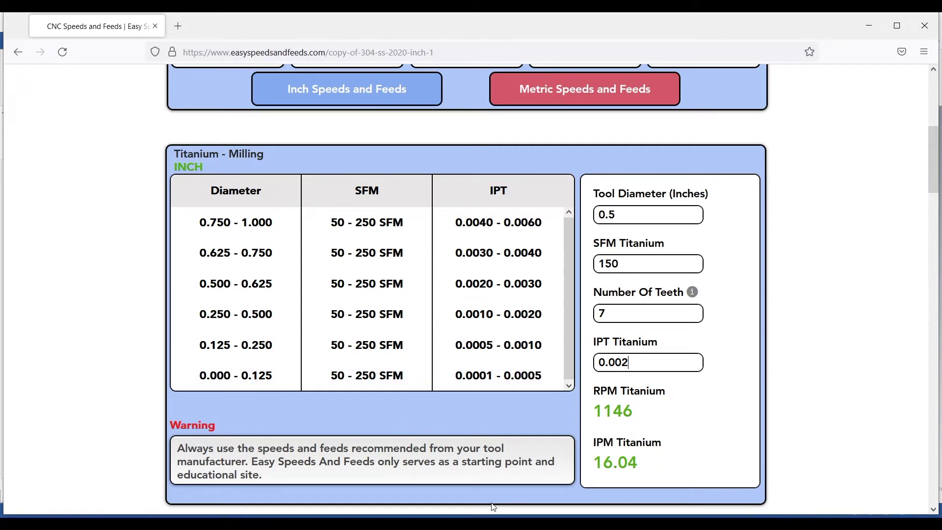
mouse_move(498, 522)
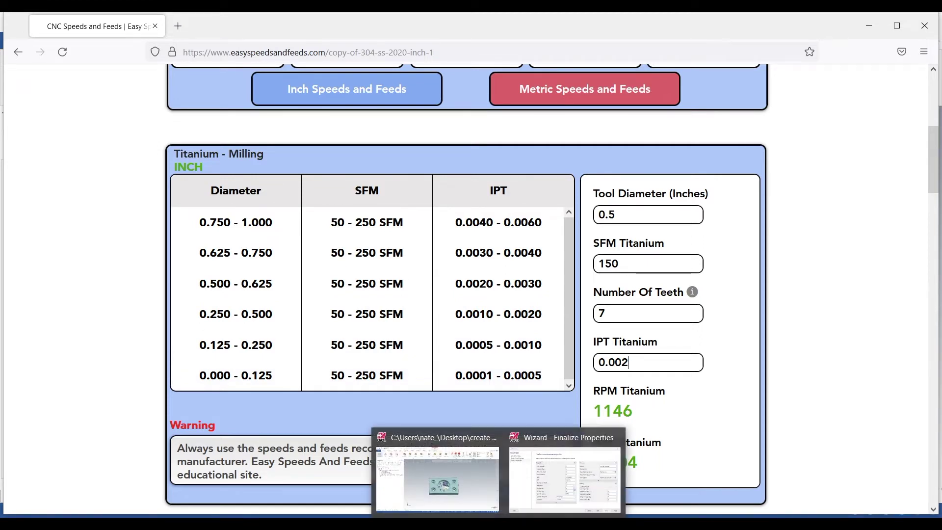
left_click(555, 492)
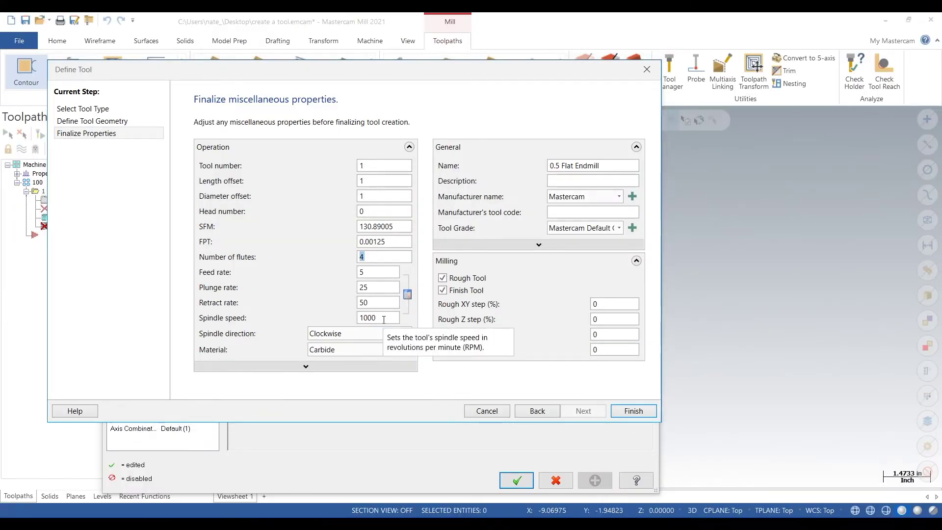
Step: Give the endmill 1150 spindle speed, 16 feed rate and 50 plunge rate, then finish it
double_click(384, 319)
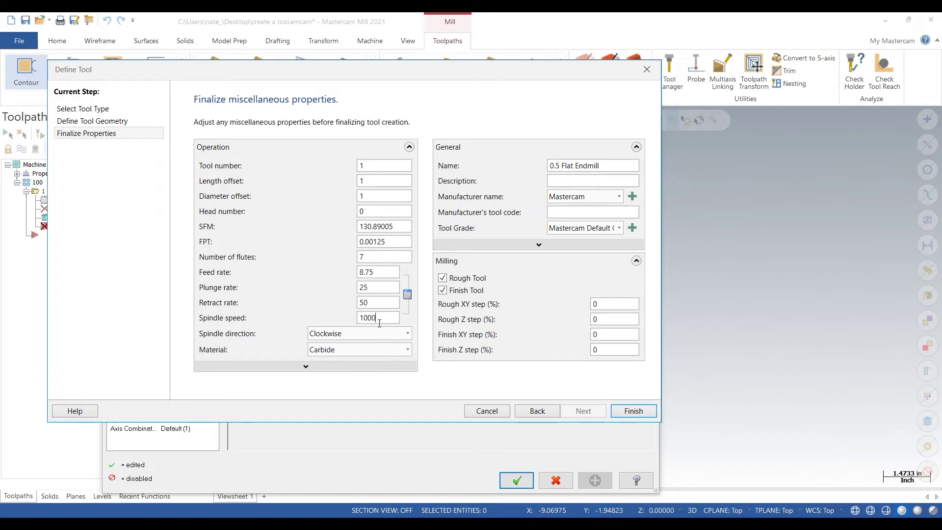
type("115")
double_click(388, 273)
type("16")
key("Tab")
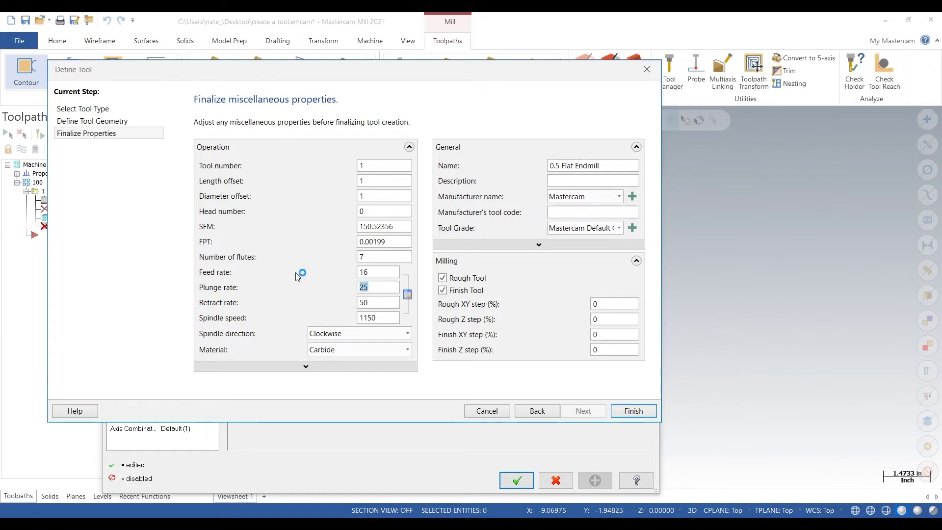
type("50")
key("Tab")
left_click(631, 413)
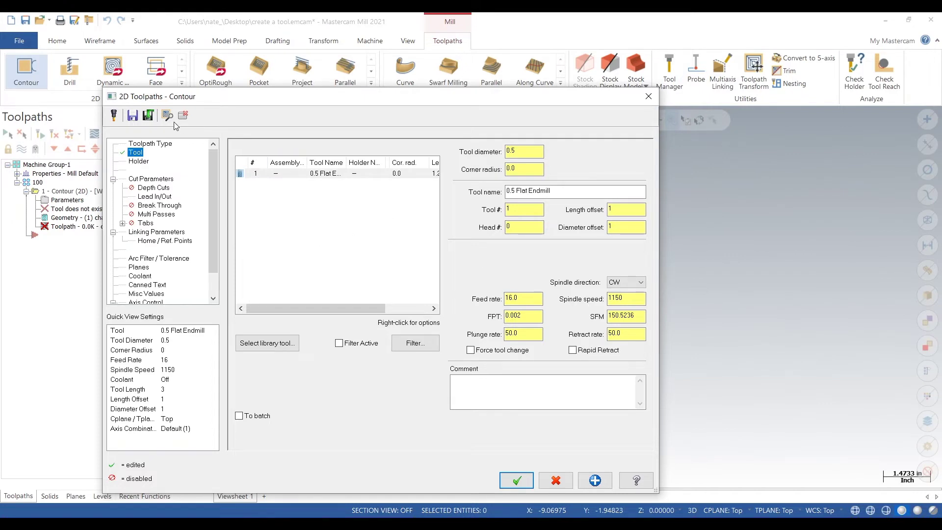
Step: Accept the contour settings to generate the toolpath around the part with the 0.5 flat endmill
left_click(512, 480)
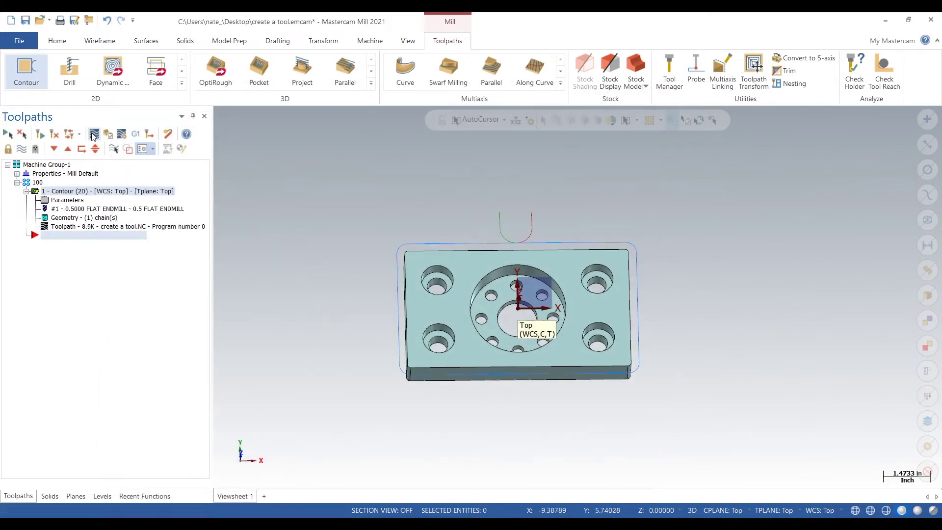
key("alt+b")
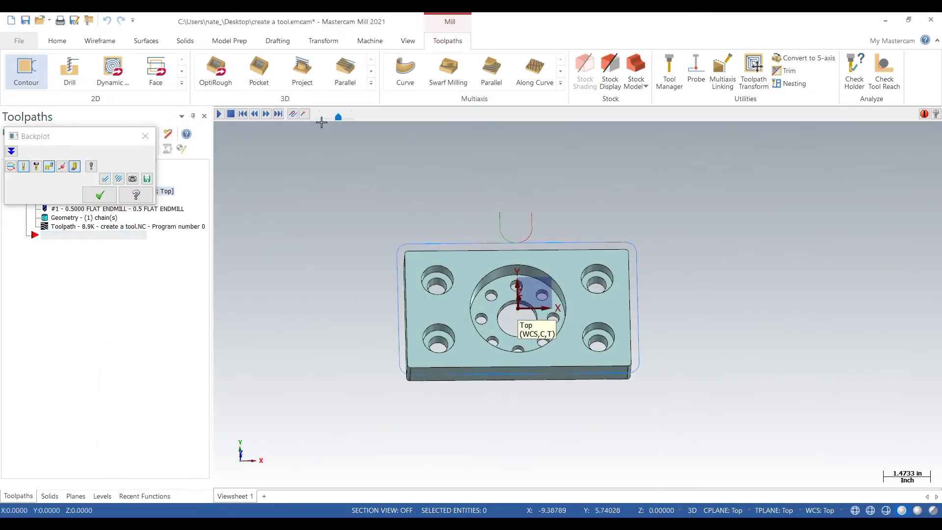
Step: Play the backplot at adjusted speed, orbiting to watch the endmill trace the outline
left_click_drag(321, 119, 324, 117)
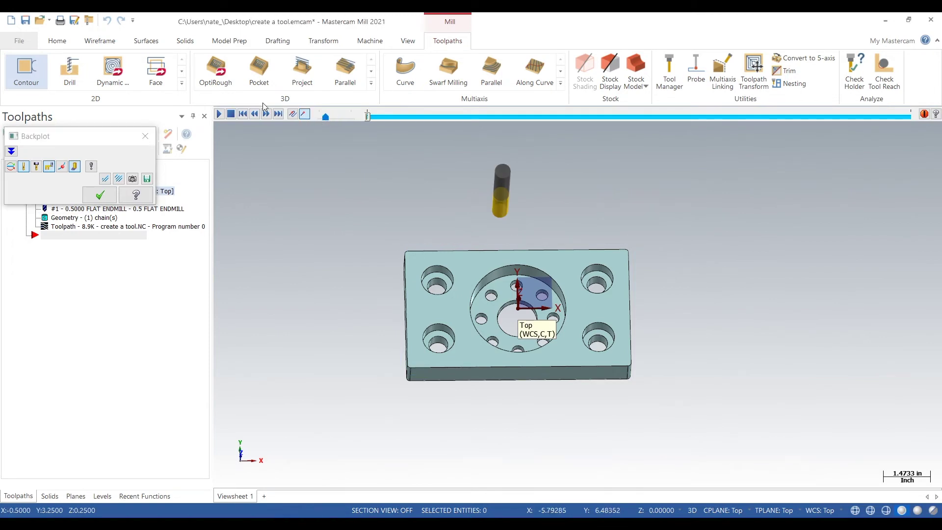
left_click(219, 114)
middle_click_drag(343, 269, 341, 236)
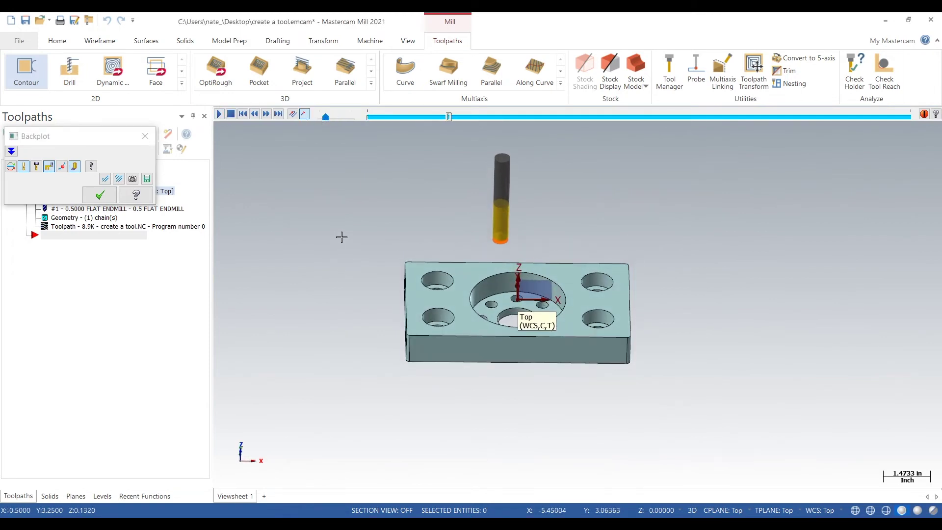
left_click_drag(326, 117, 347, 119)
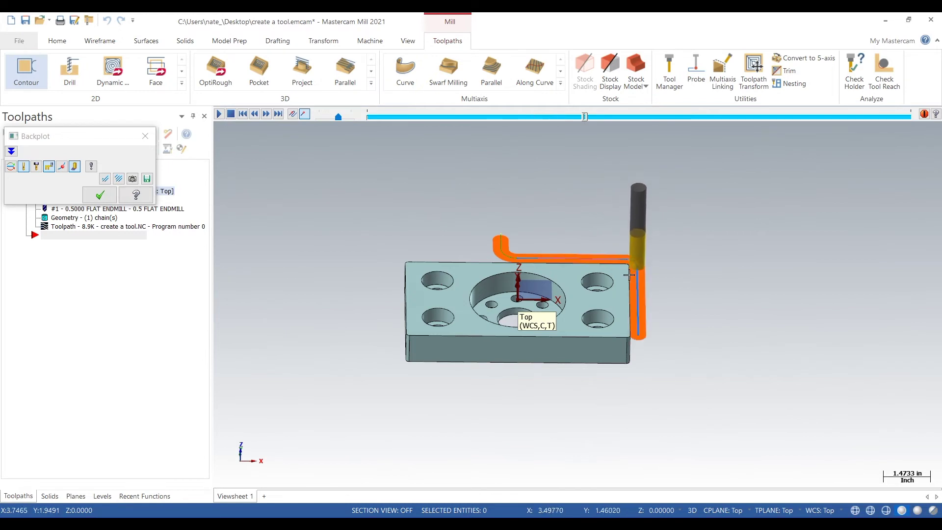
middle_click_drag(628, 269, 599, 272)
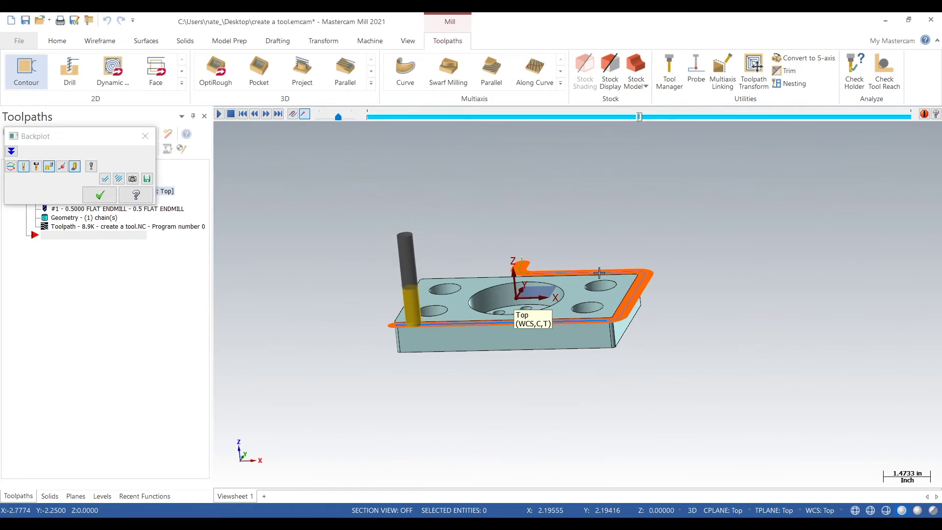
left_click(101, 195)
Step: Set the contour depth to -1.0 by picking the part's bottom edge, then regenerate the toolpath
left_click(81, 209)
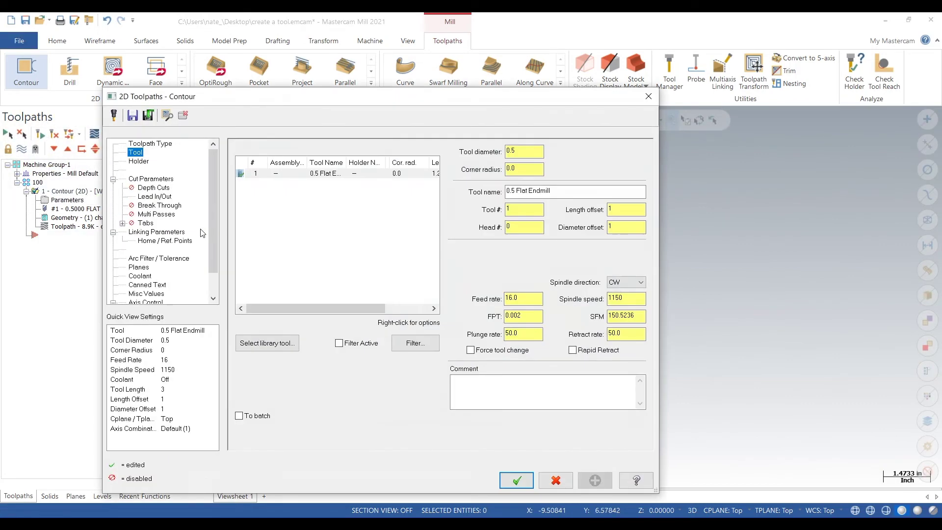
left_click(172, 214)
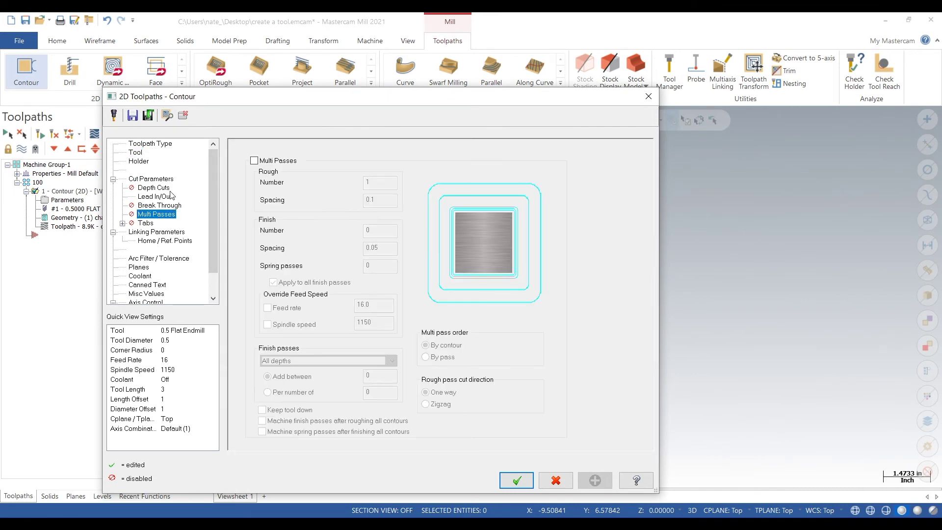
left_click(168, 188)
left_click(167, 230)
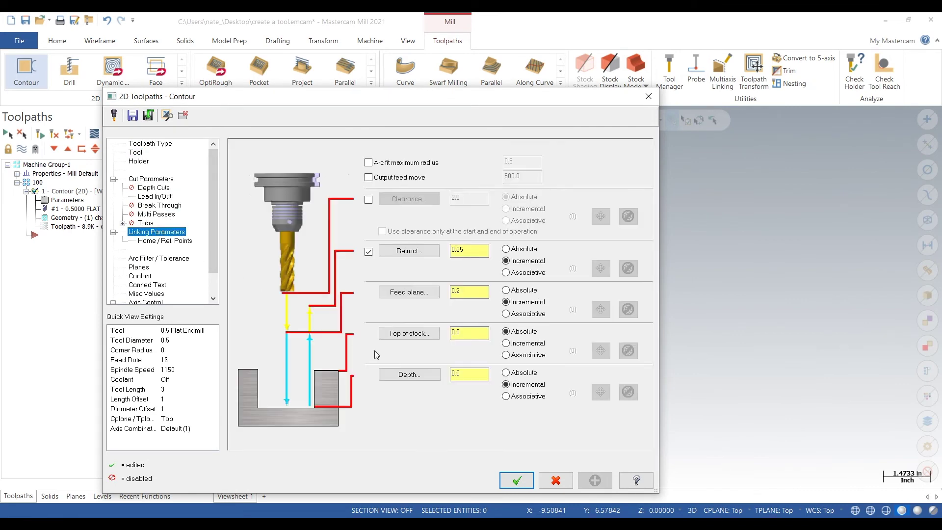
left_click(421, 377)
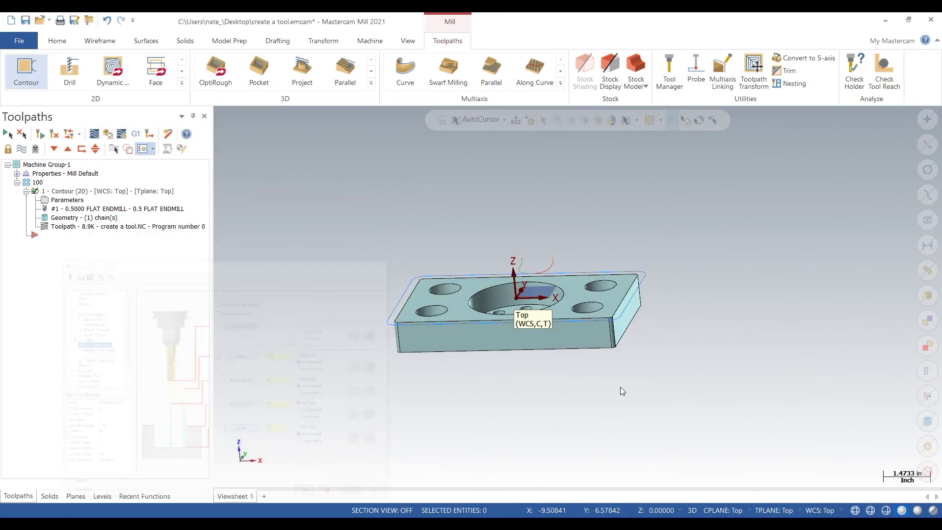
left_click(616, 351)
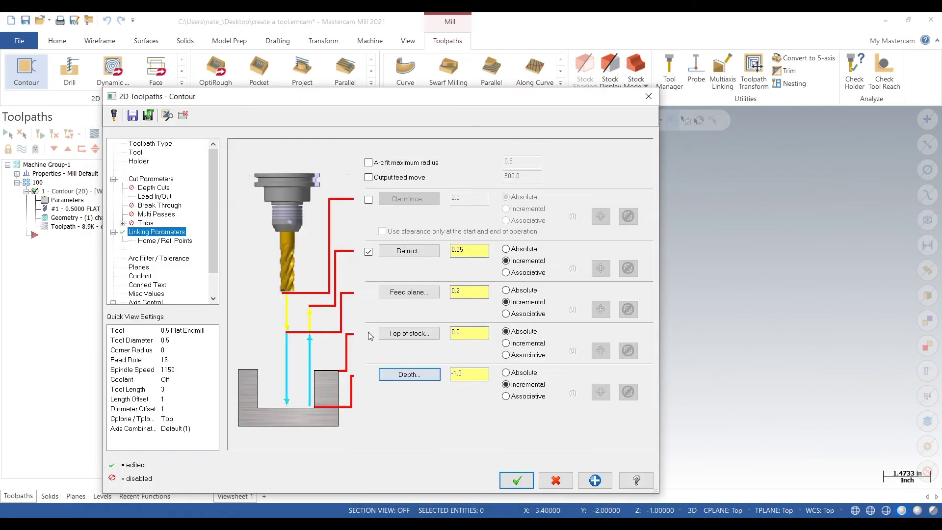
left_click(518, 481)
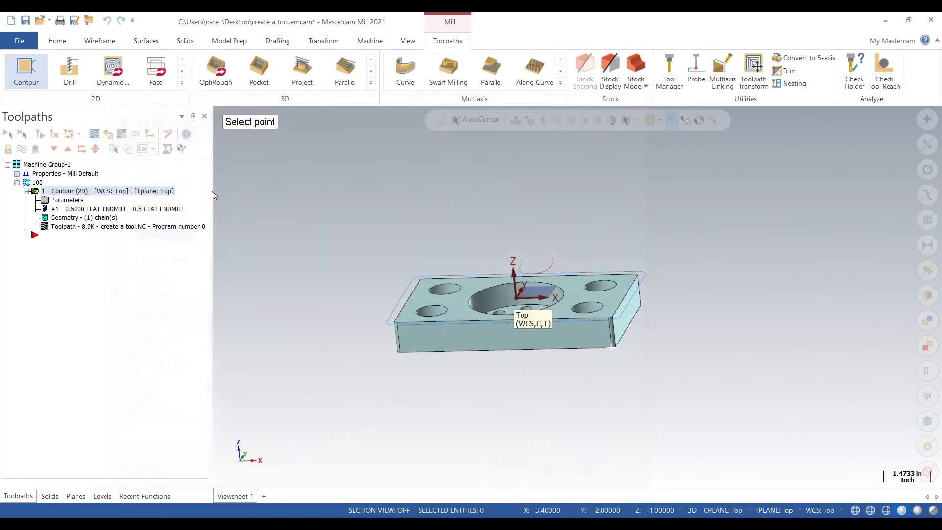
left_click(50, 137)
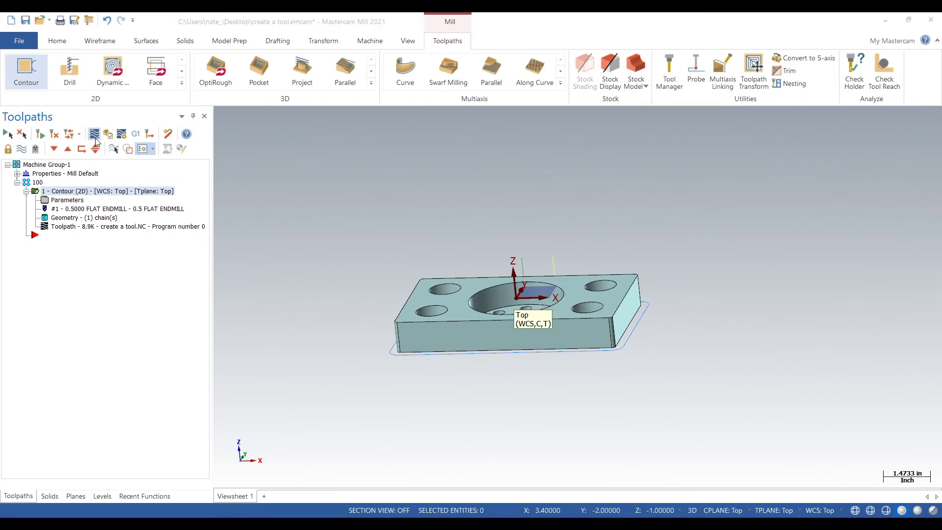
key("alt+t")
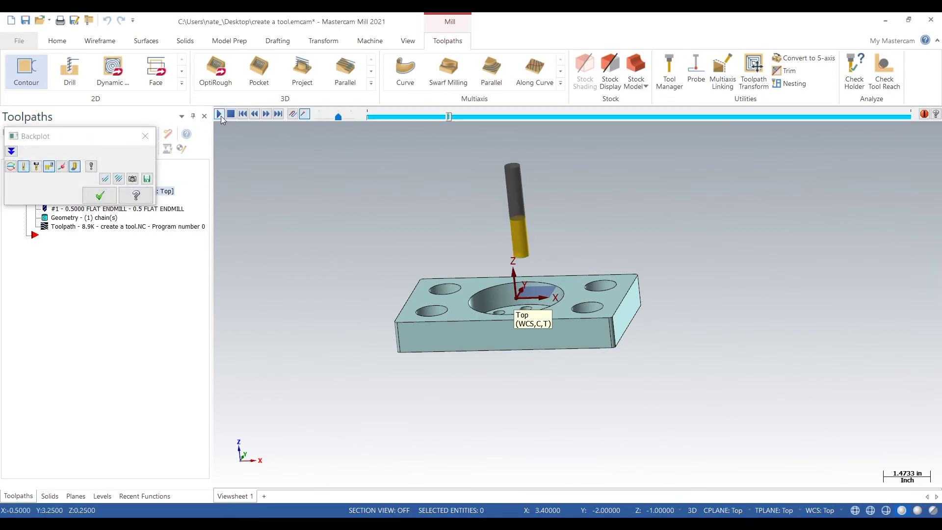
Step: Replay the regenerated contour, zooming in to check the cut along the part's base
left_click(220, 114)
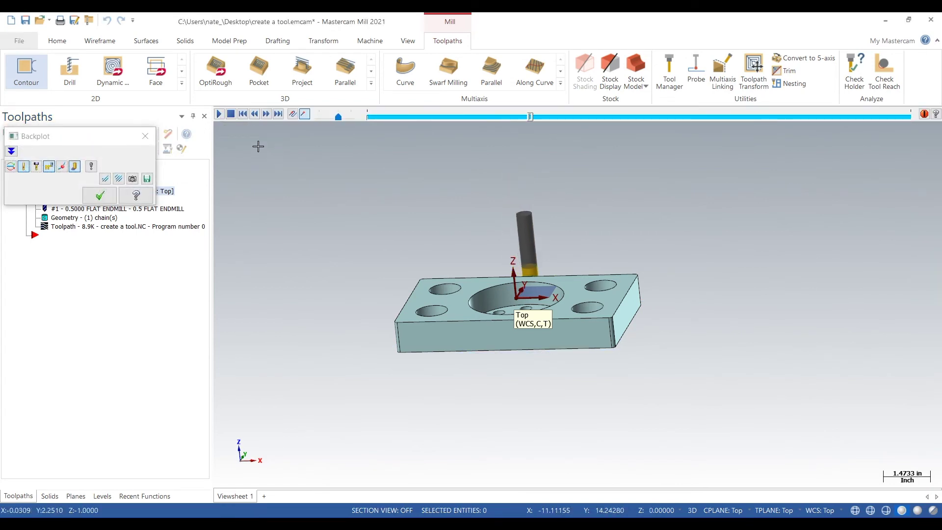
scroll(313, 147, "up", 2)
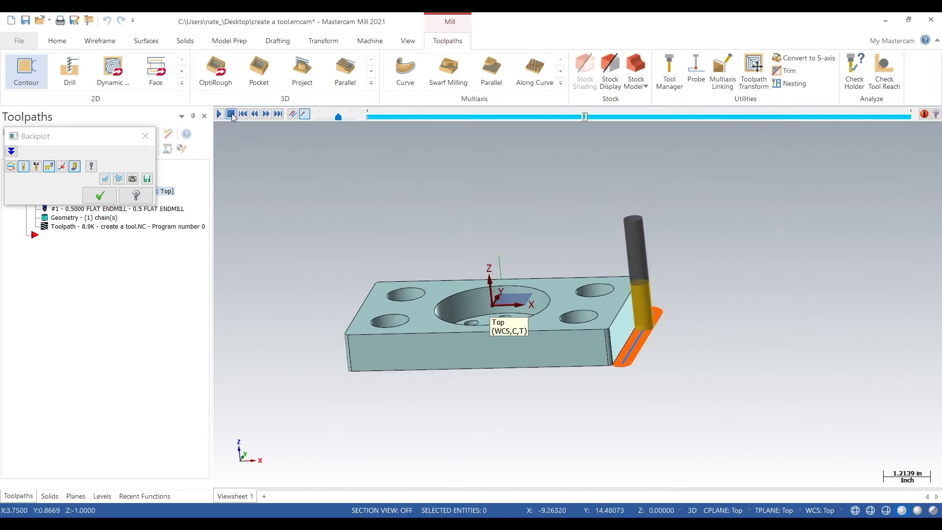
scroll(555, 345, "up", 3)
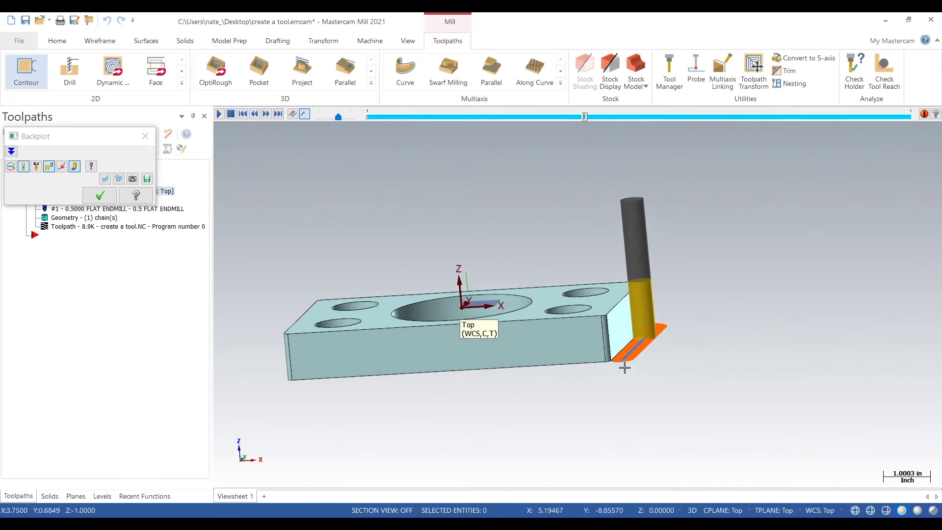
left_click(219, 114)
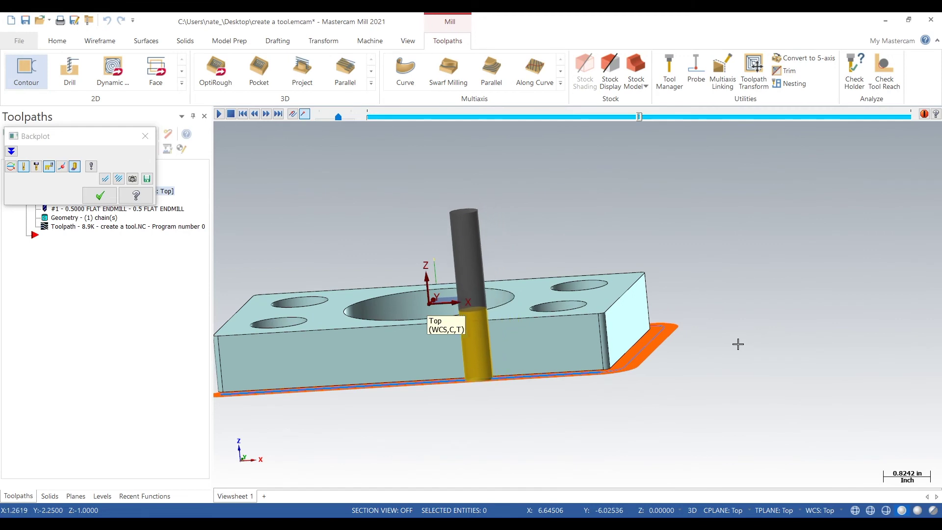
scroll(751, 343, "down", 3)
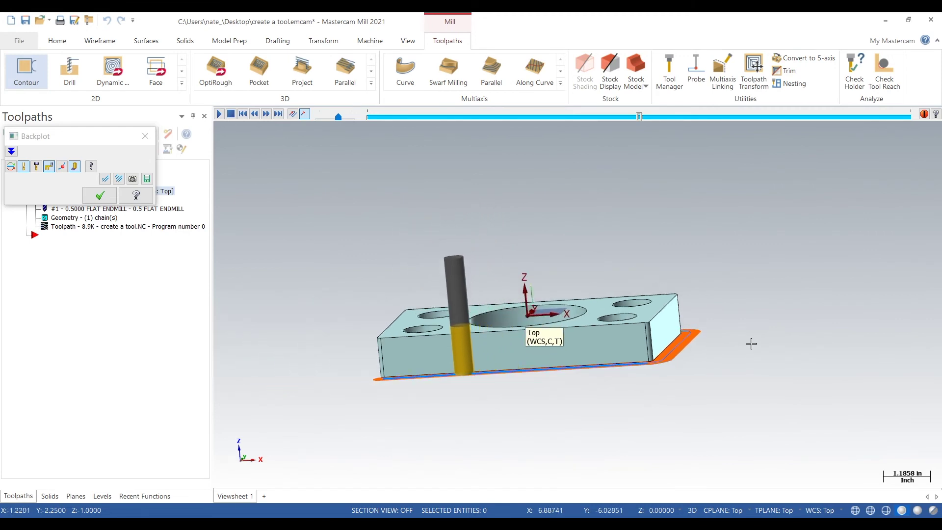
left_click(145, 136)
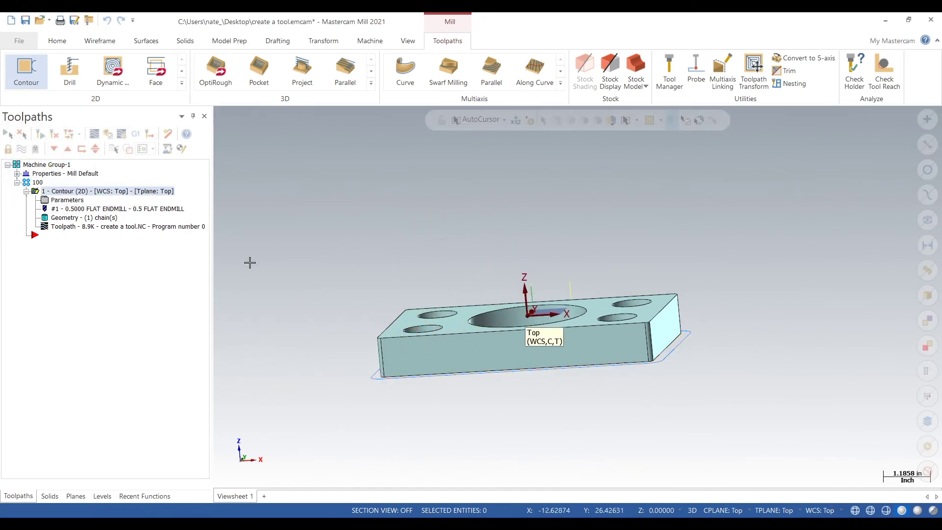
left_click(88, 200)
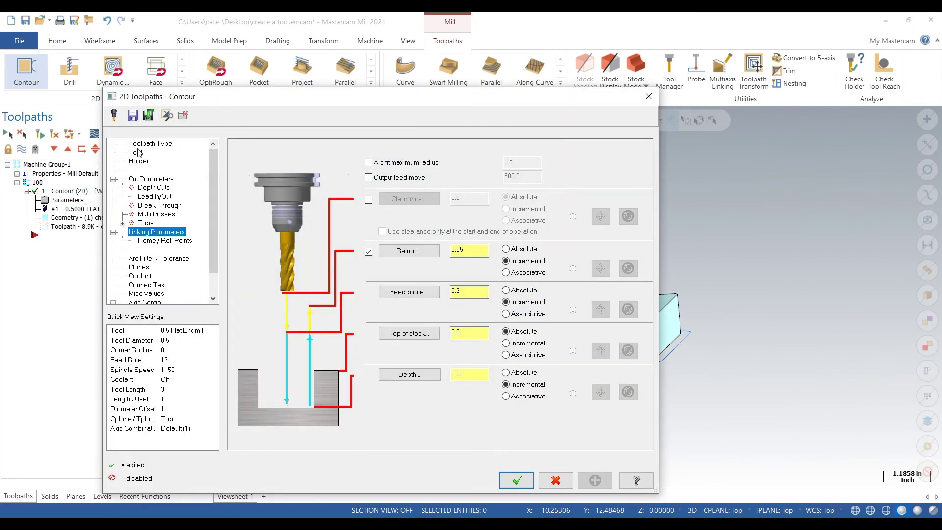
left_click(137, 153)
right_click(344, 243)
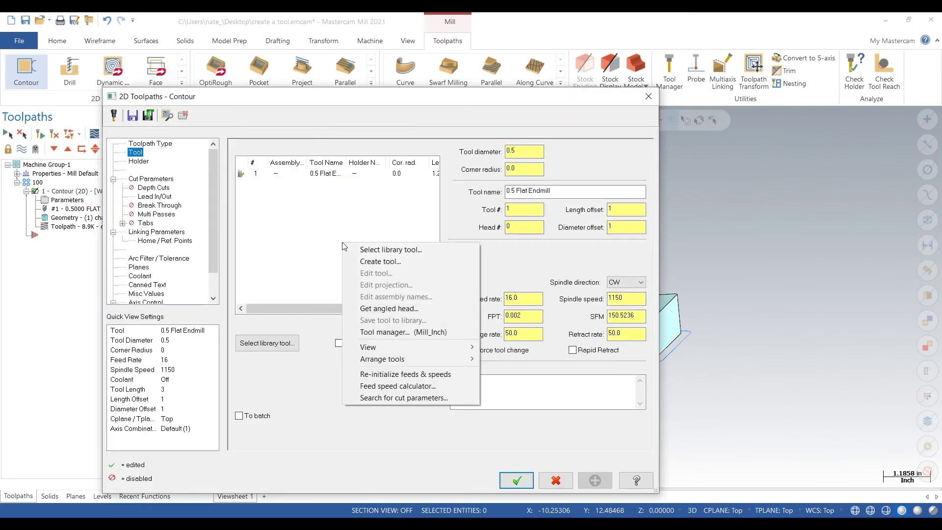
left_click(395, 261)
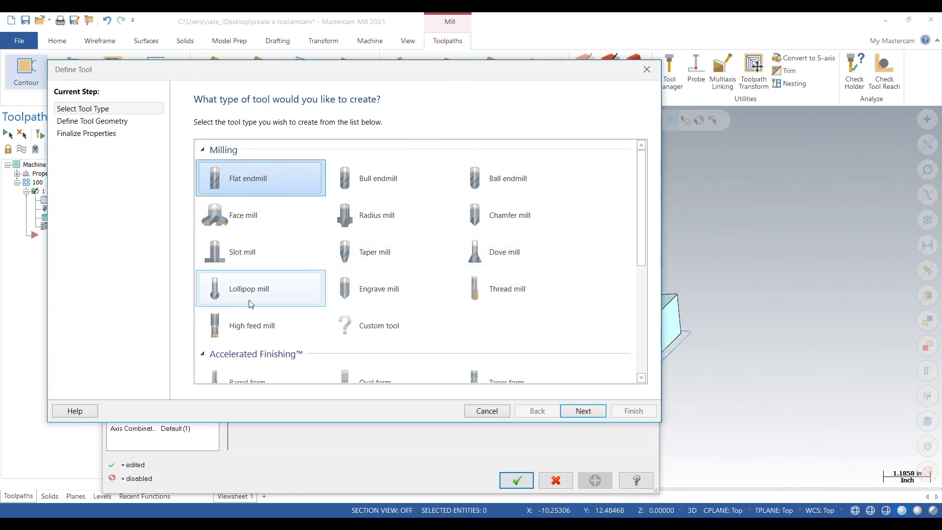
scroll(351, 314, "down", 4)
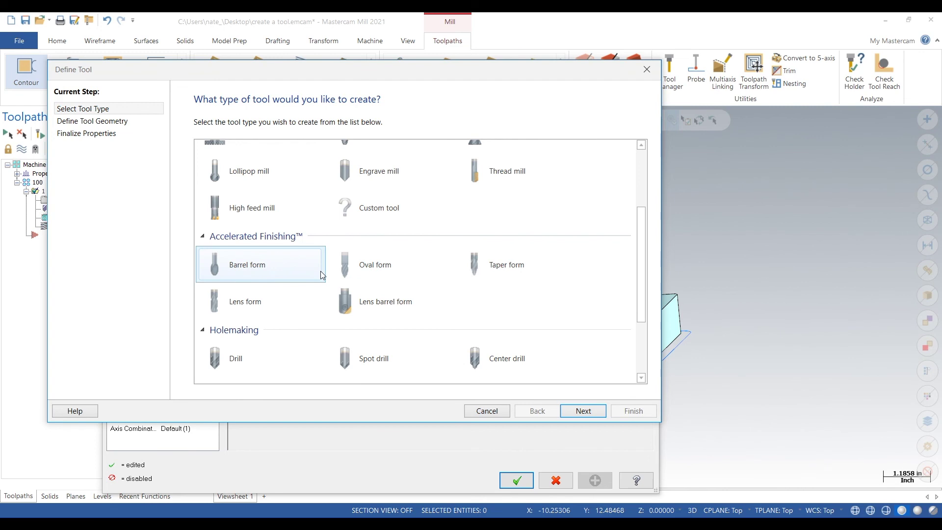
scroll(322, 270, "down", 1)
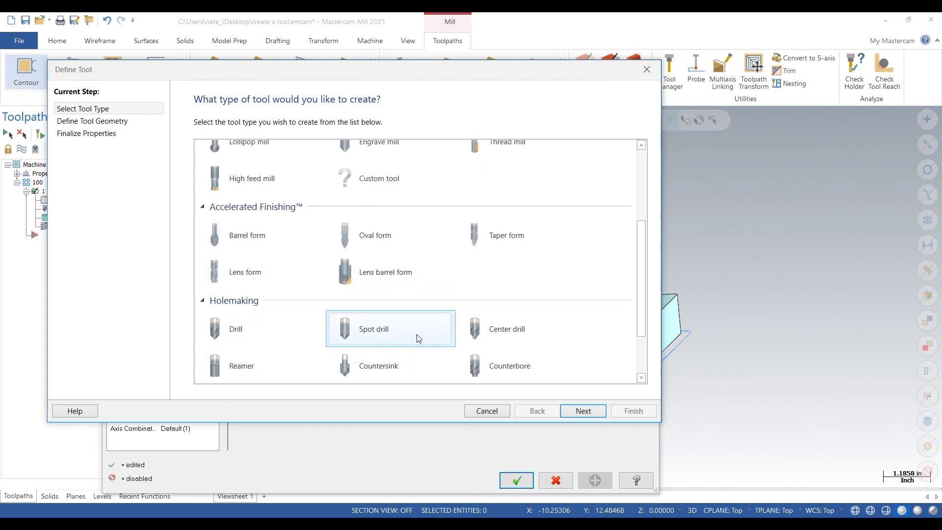
scroll(528, 359, "down", 3)
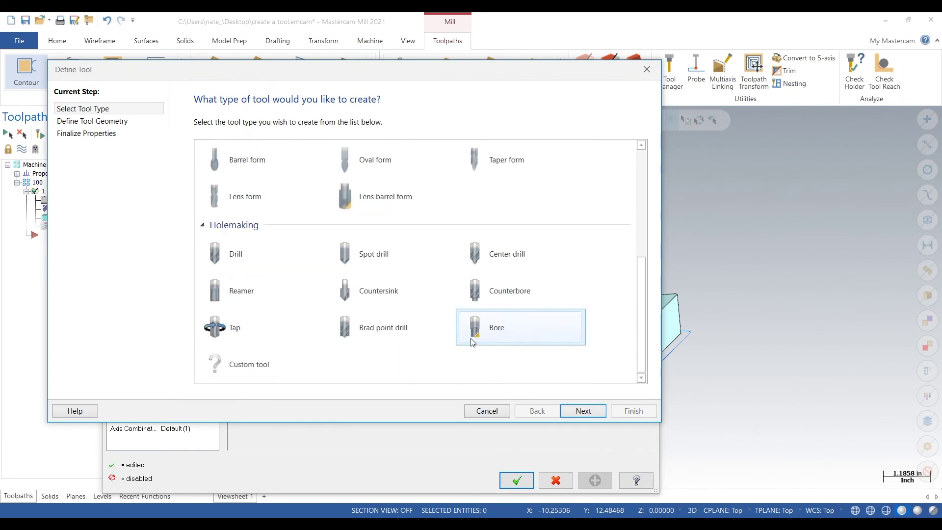
scroll(473, 342, "up", 4)
left_click(651, 69)
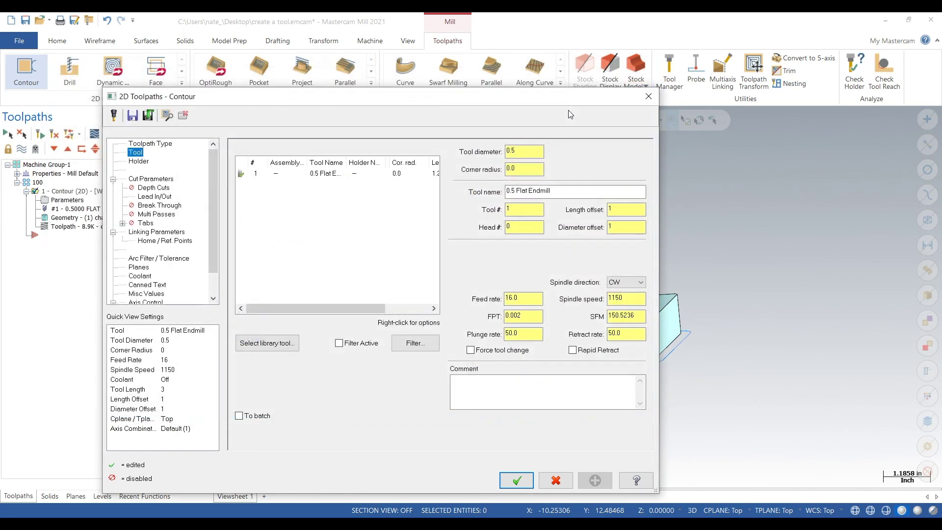
left_click(648, 92)
Step: Switch to the Top (WCS) view of the part and its contour toolpath
right_click(418, 227)
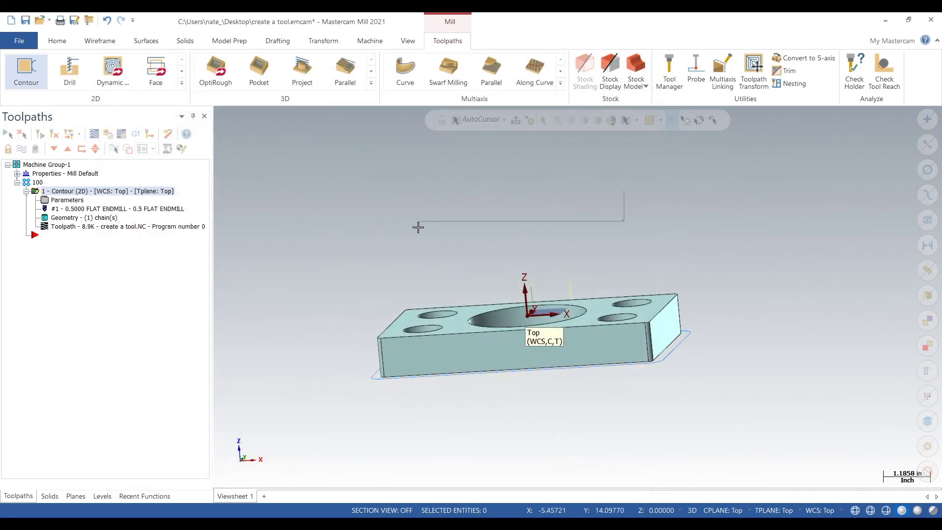
left_click(450, 296)
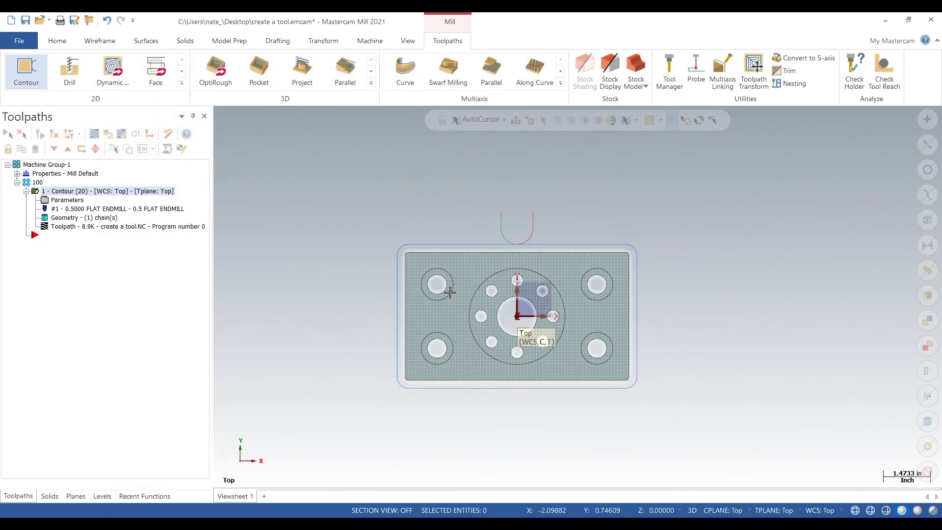